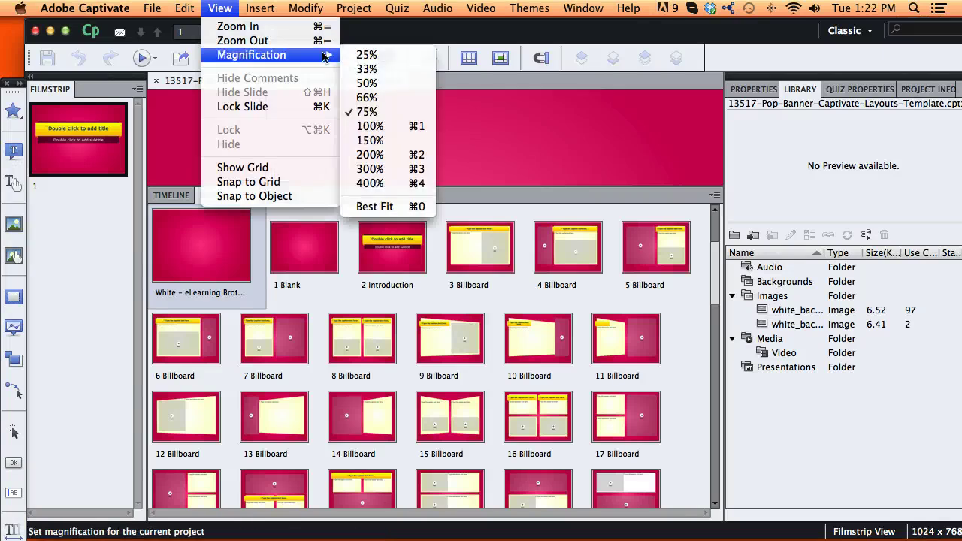
Fit the slide to the stage with Best Fit and drag the splitter to enlarge the stage area
click(380, 206)
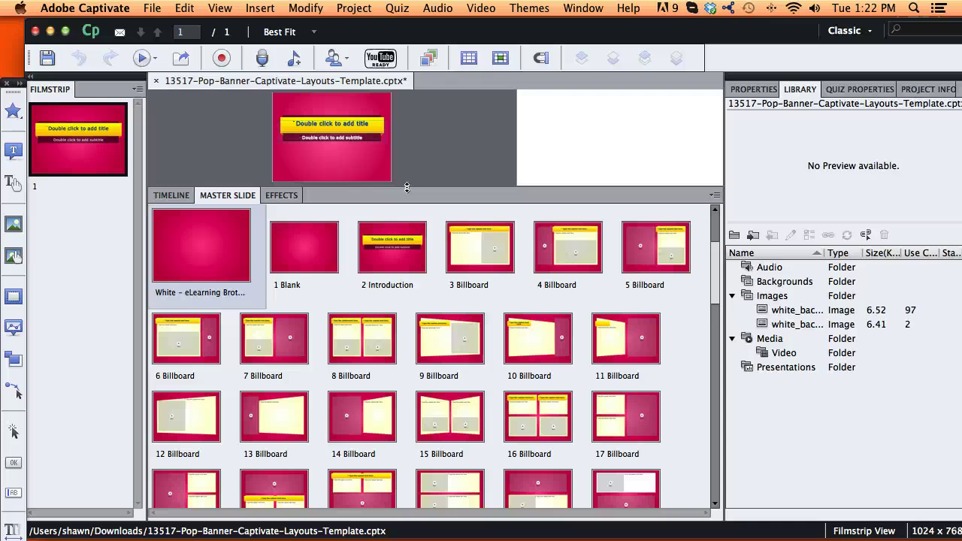
drag(407, 187, 412, 209)
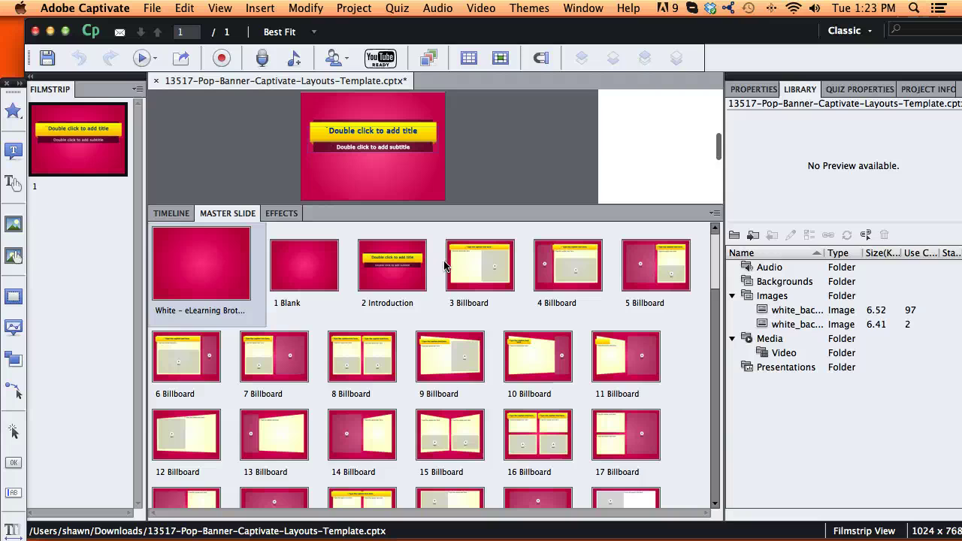
Open the 9 Billboard master layout and enlarge it on the stage
click(354, 362)
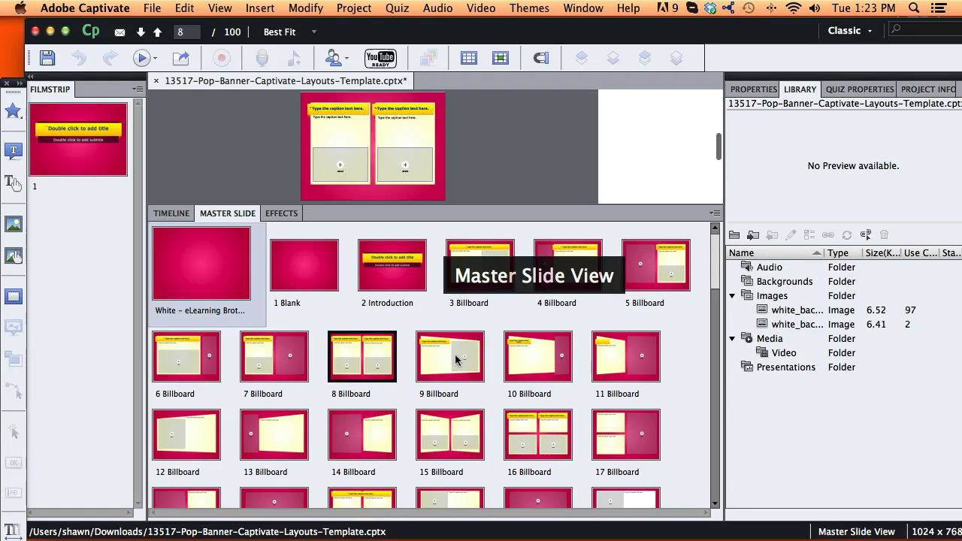
click(460, 360)
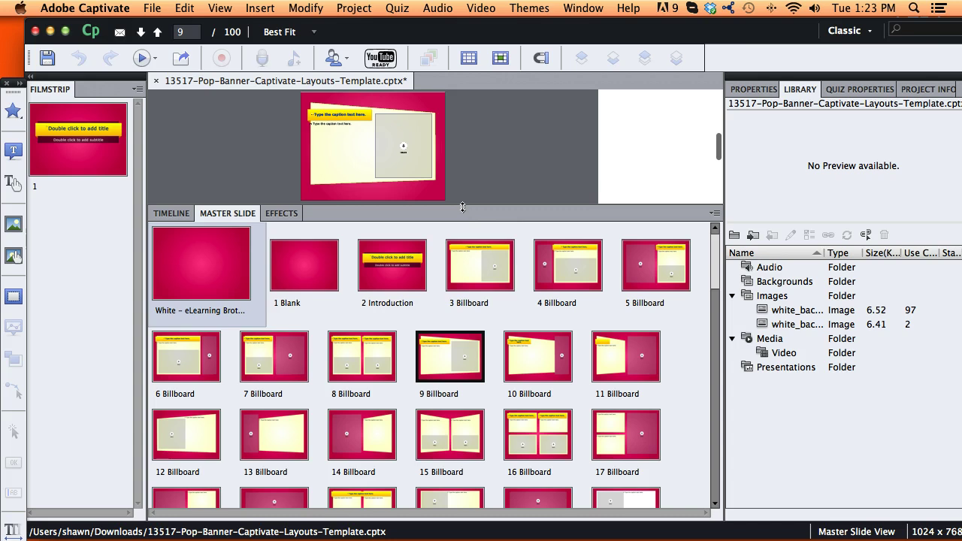
drag(461, 206, 463, 341)
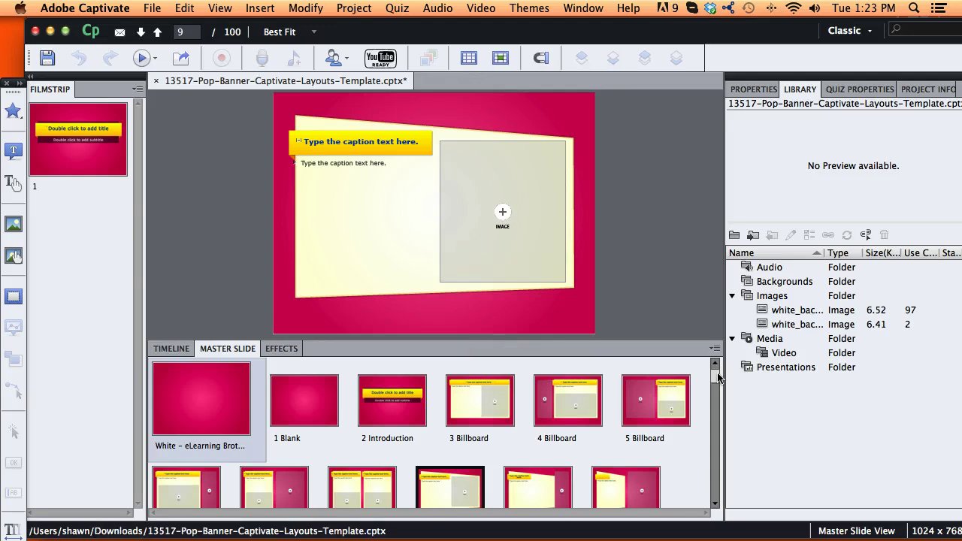
mouse_move(718, 378)
mouse_down()
mouse_move(718, 409)
mouse_move(714, 371)
mouse_up()
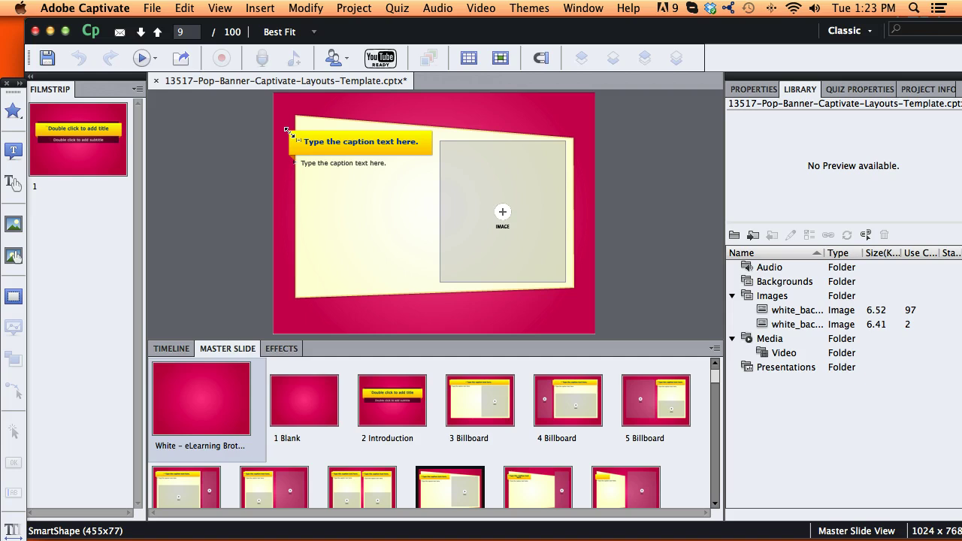
Give the 9 Billboard title banner shape a solid olive green fill (#839A00)
click(430, 135)
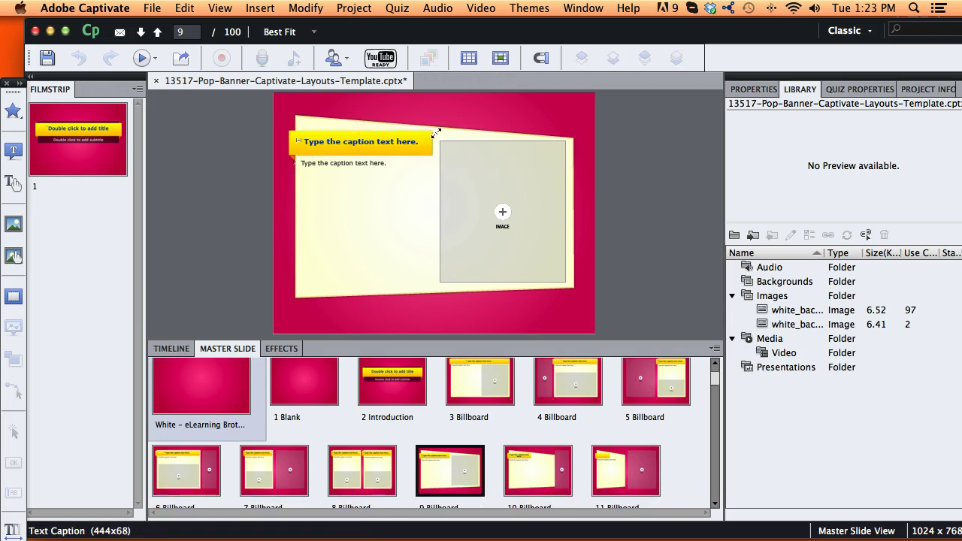
click(437, 132)
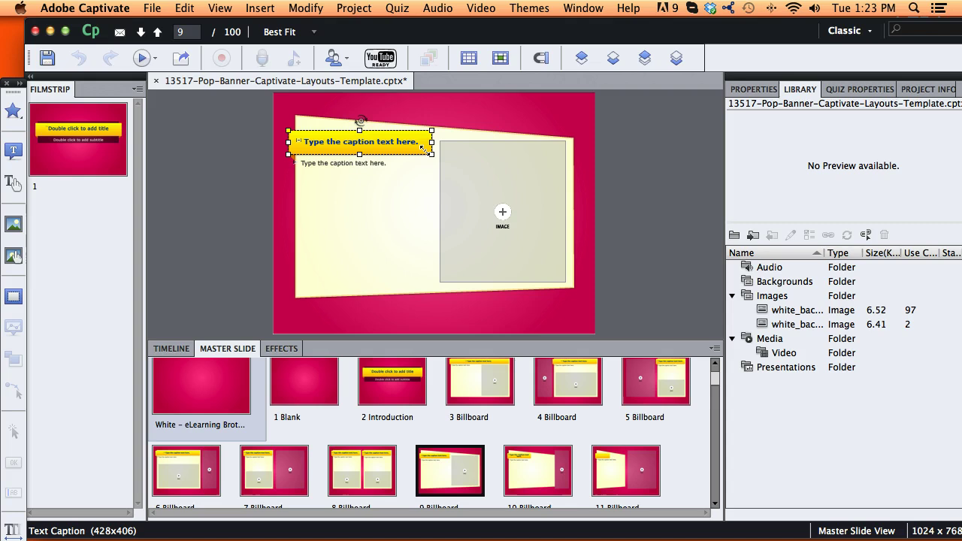
click(744, 91)
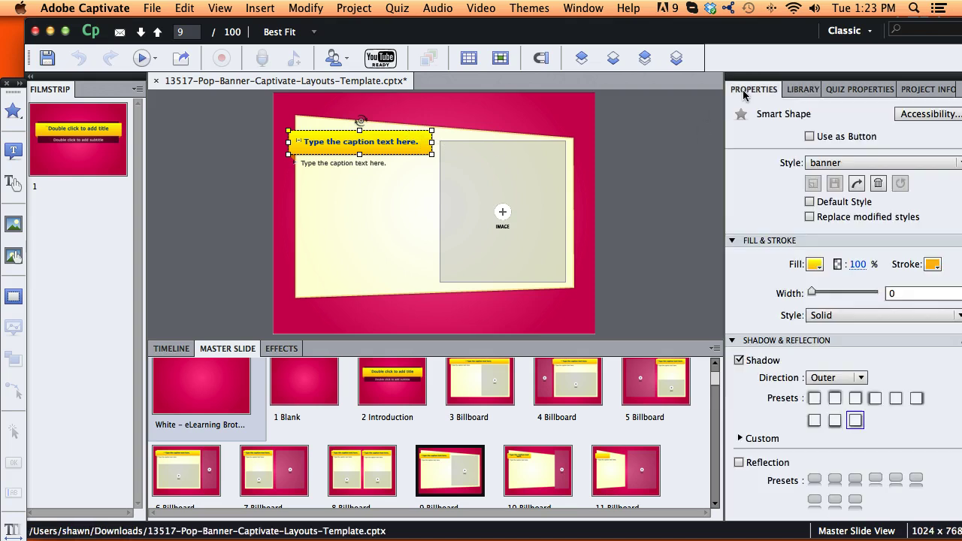
click(815, 266)
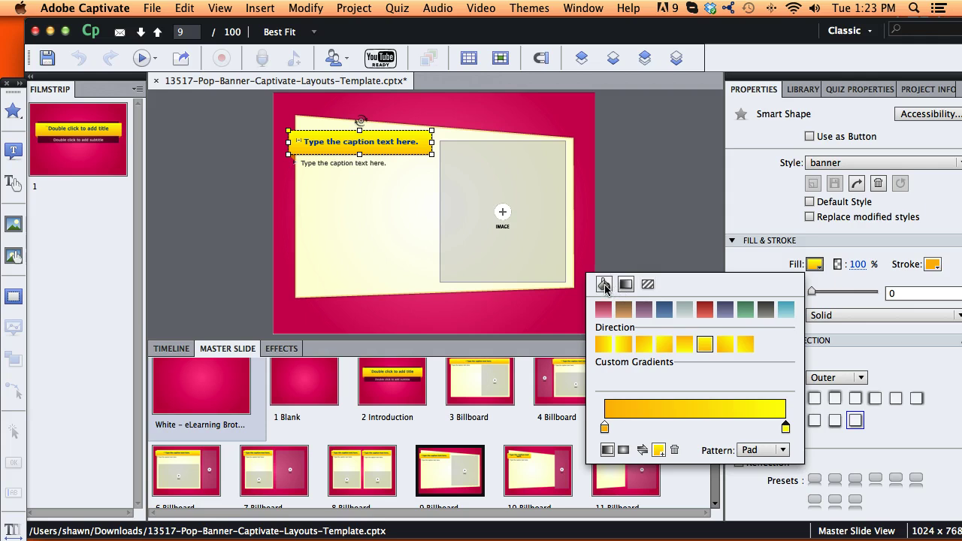
click(604, 285)
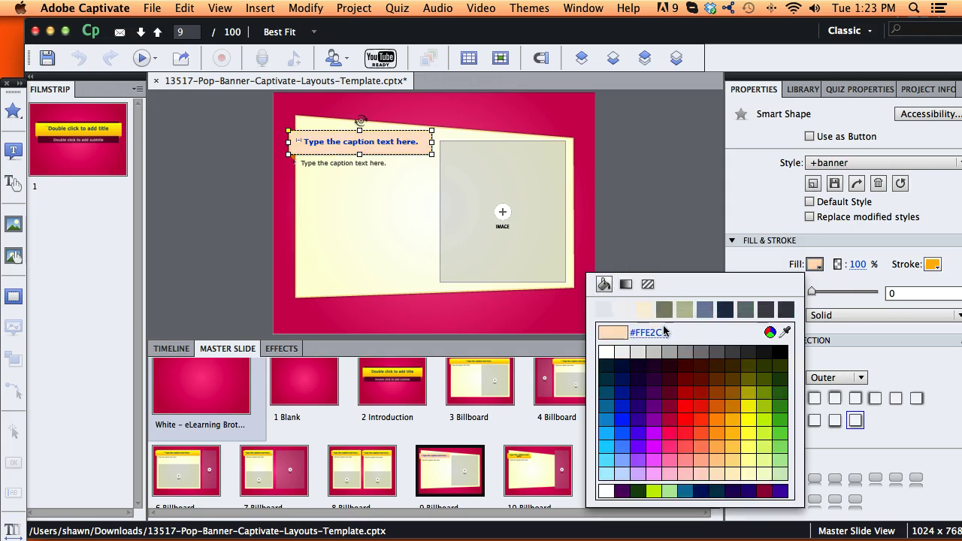
click(766, 400)
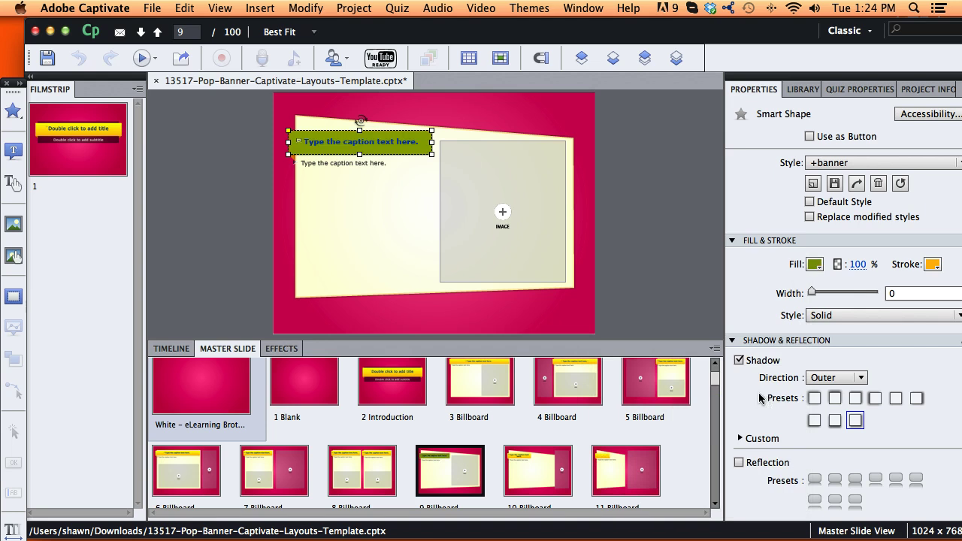
Outline the olive banner in dark olive #3B4600 with stroke width 4
click(933, 264)
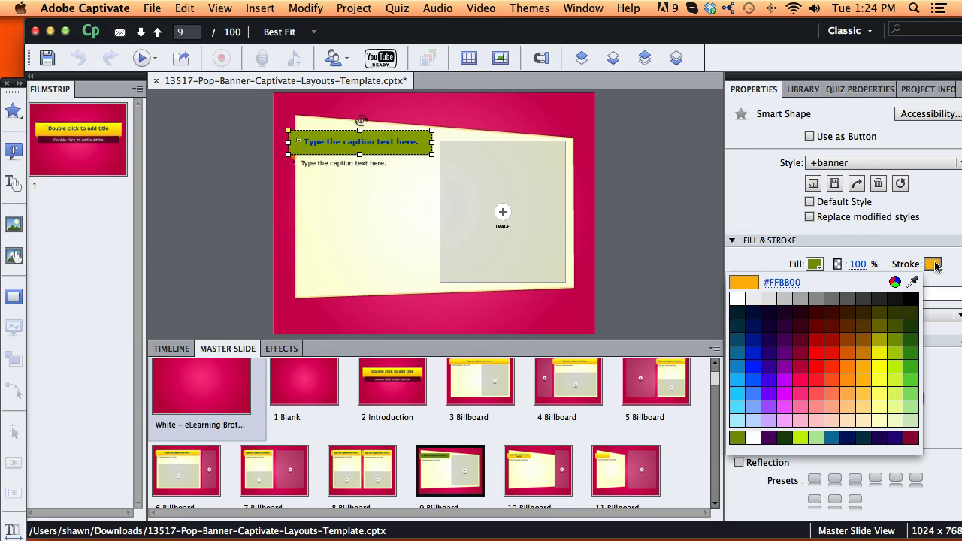
click(900, 318)
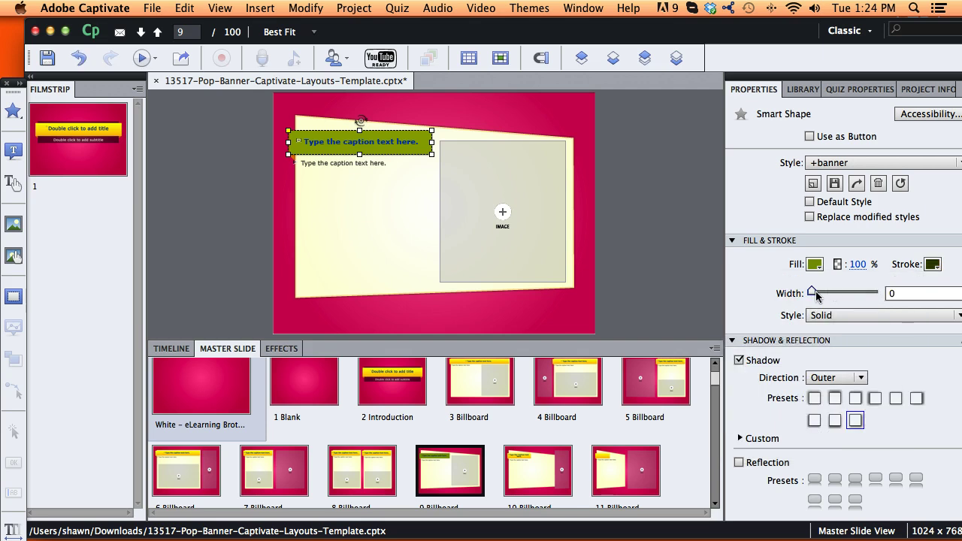
drag(815, 293, 820, 296)
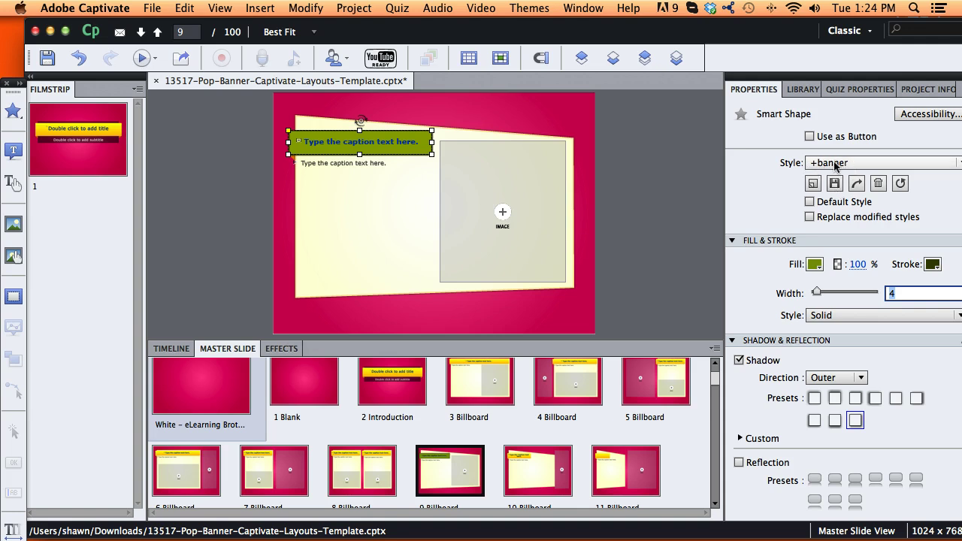
Save the banner changes into the +banner style and inspect the Billboard Shader layout
click(834, 184)
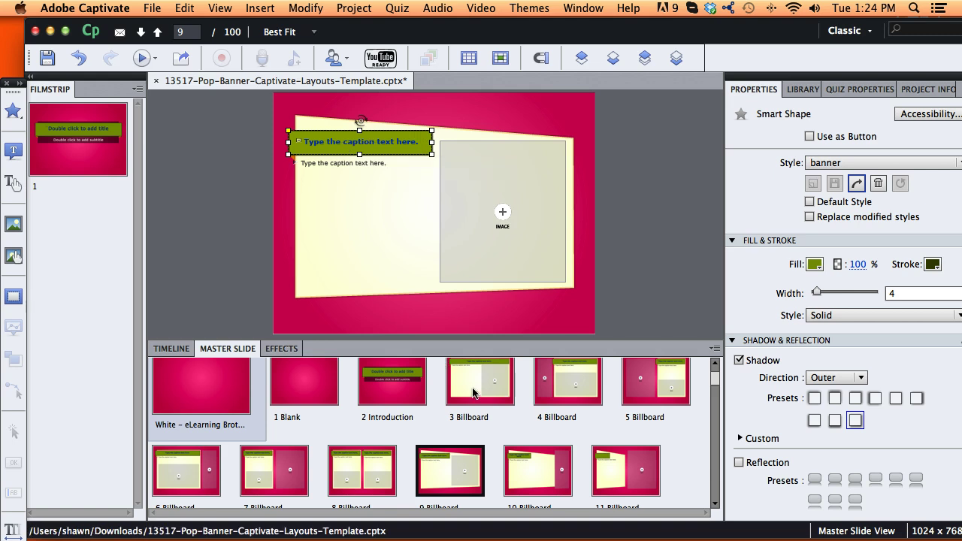
drag(624, 340, 614, 157)
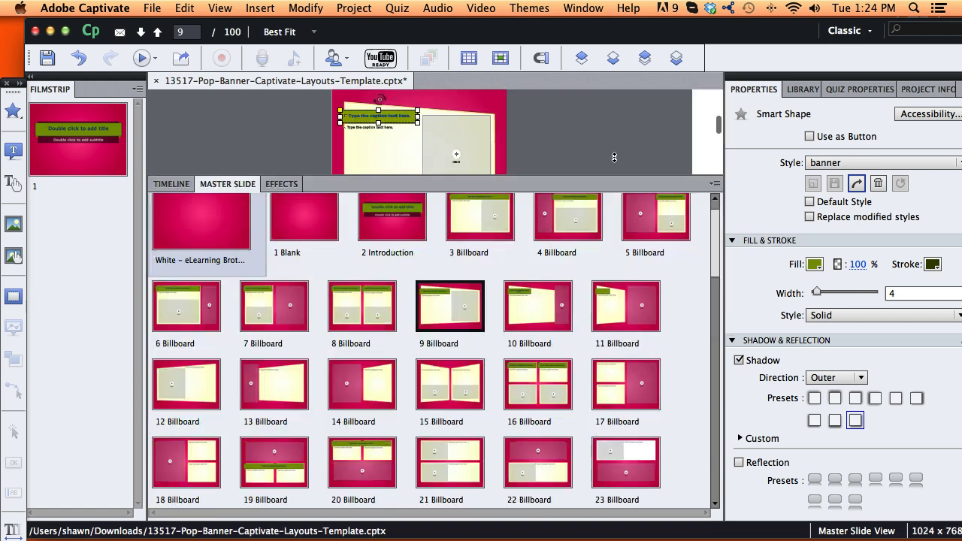
scroll(453, 421, down, 3)
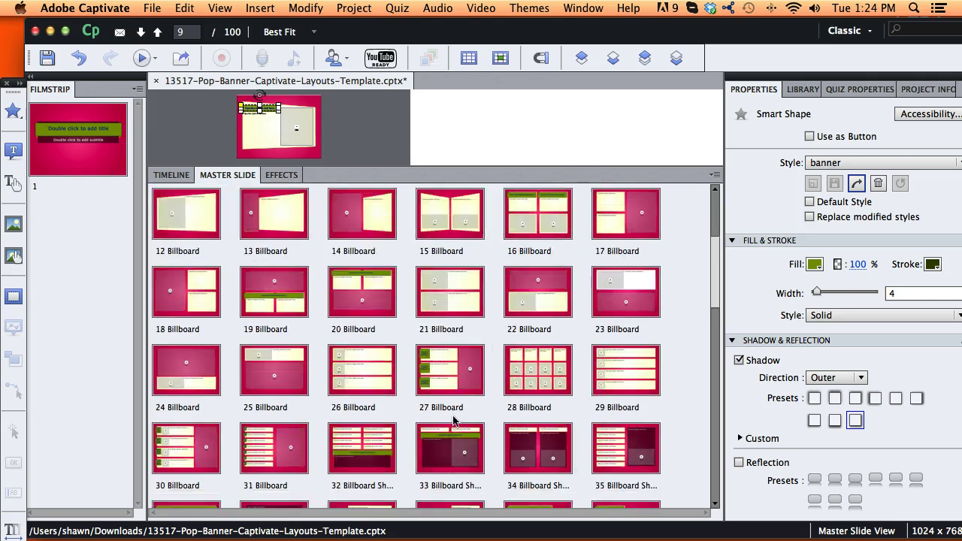
click(457, 451)
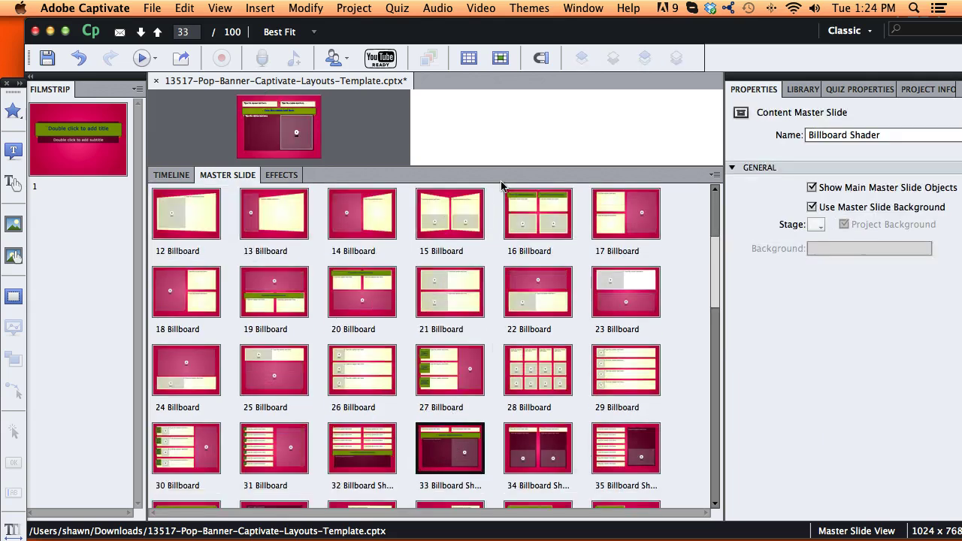
drag(488, 164, 482, 308)
Check the 16 and 8 Billboard layouts for olive green banners
click(529, 356)
scroll(493, 364, up, 2)
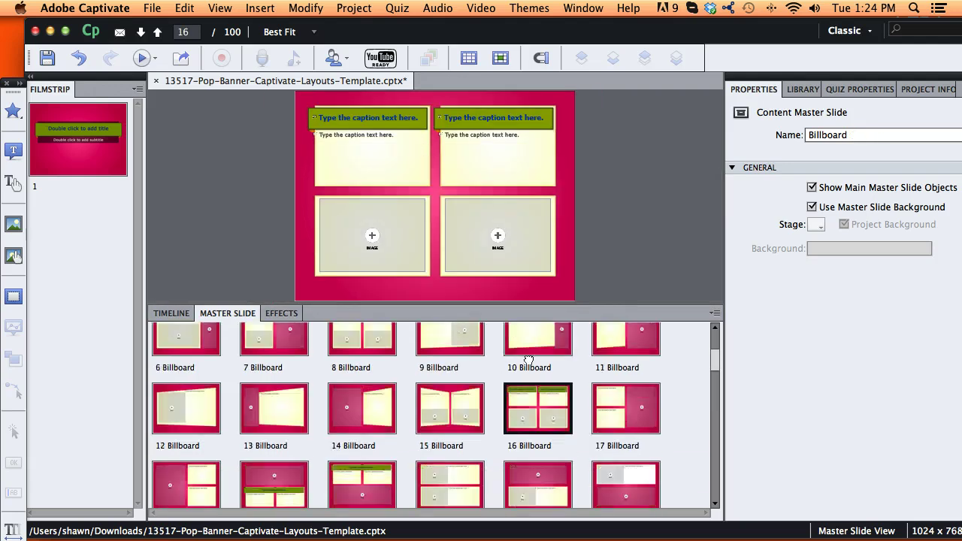
scroll(493, 365, up, 2)
click(369, 408)
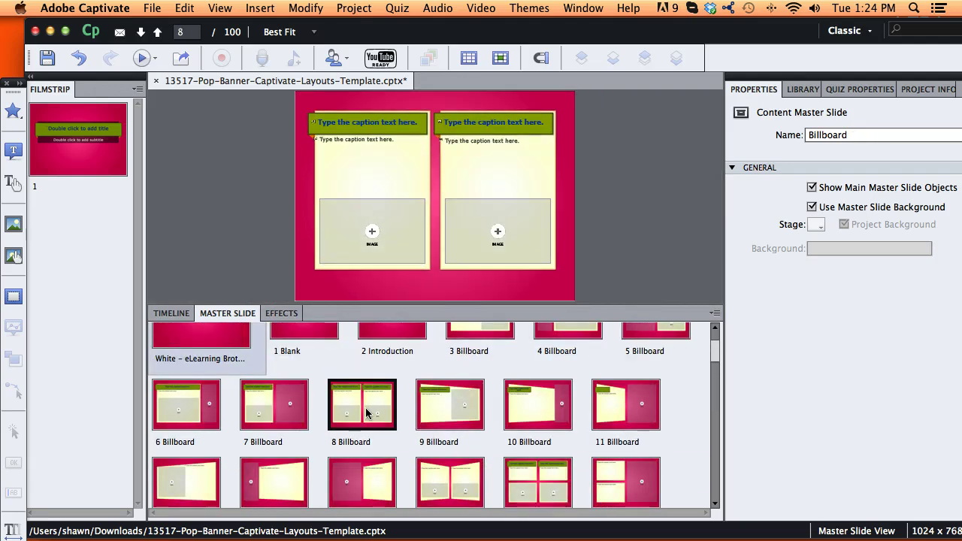
Show the 3 Billboard layout enlarged and select its full-width green caption banner
click(506, 369)
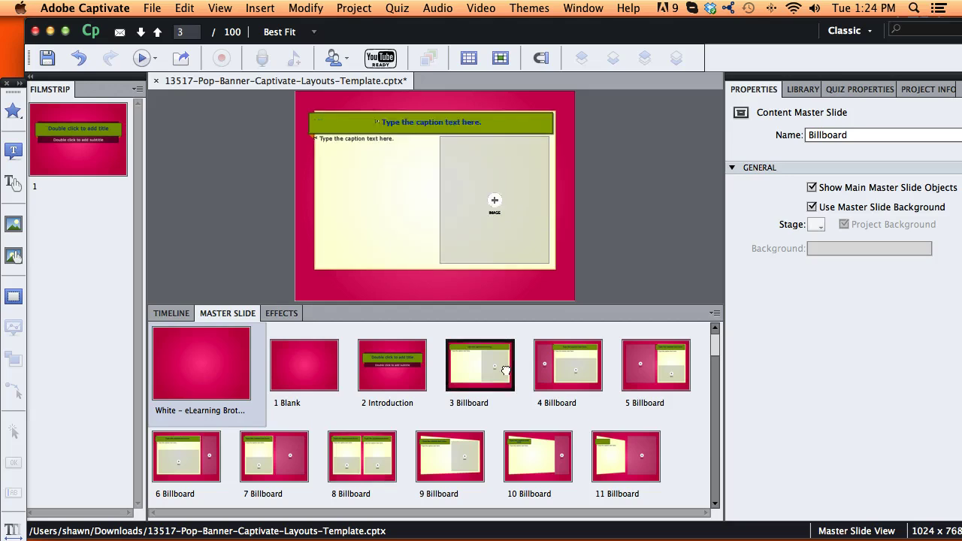
click(310, 139)
click(254, 151)
drag(403, 306, 403, 388)
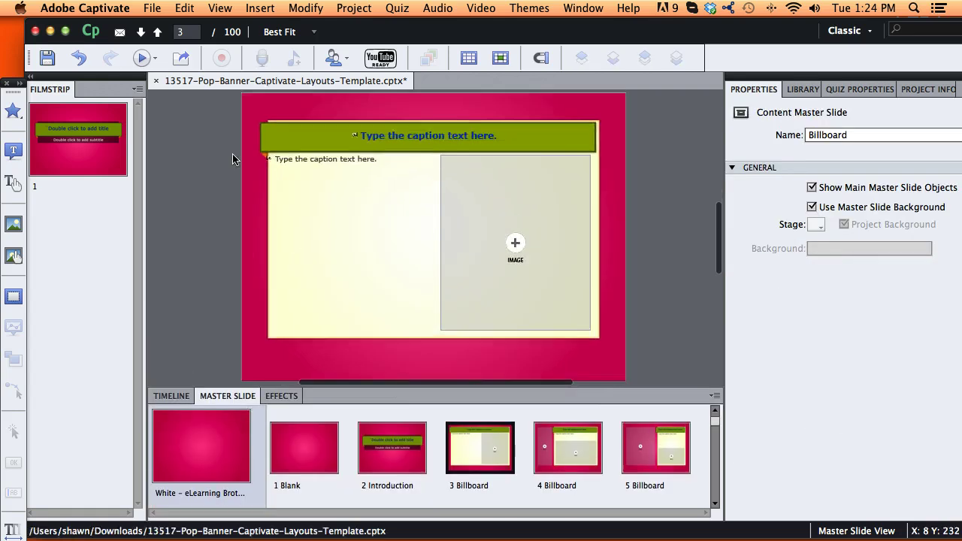
click(262, 156)
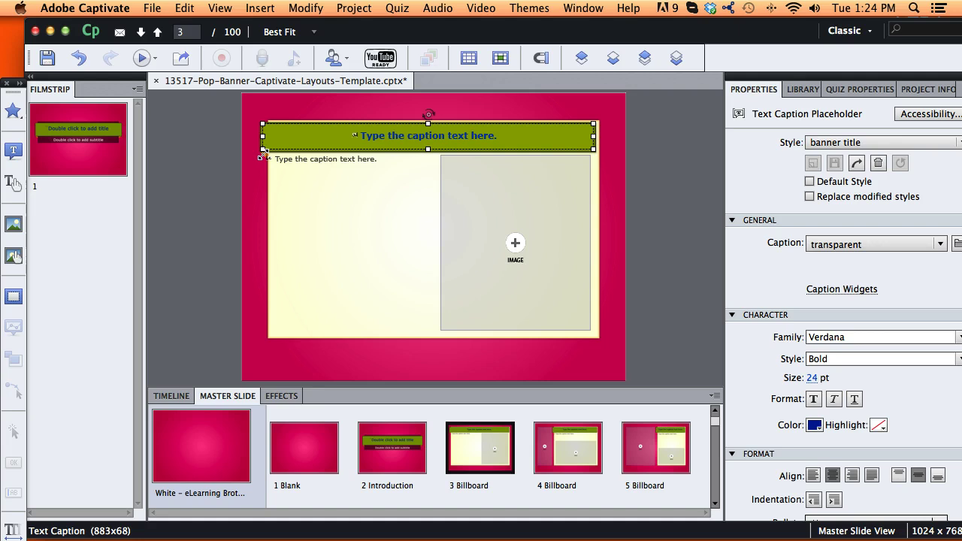
Fill the small banner-under shape with dark olive #3B4600 and save it to its style
click(261, 158)
click(262, 158)
click(265, 155)
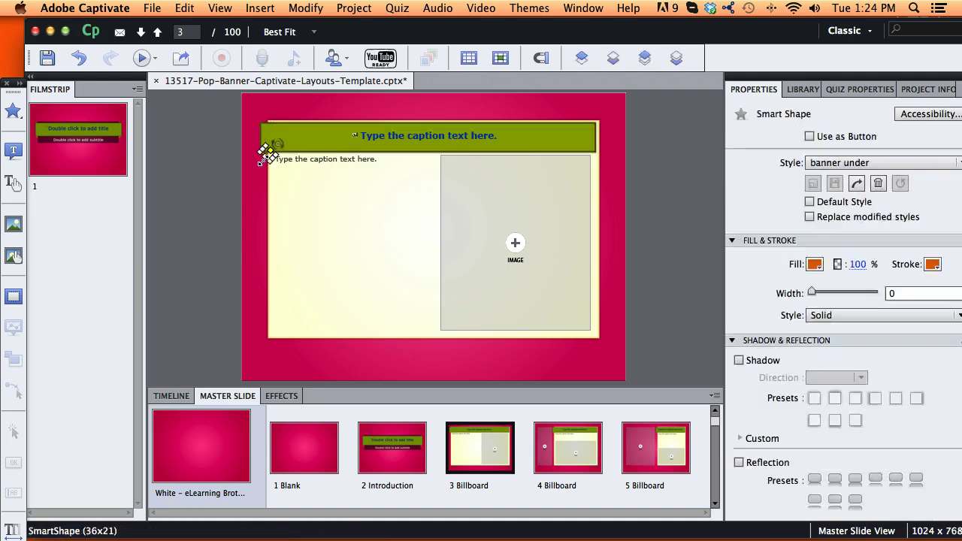
click(815, 264)
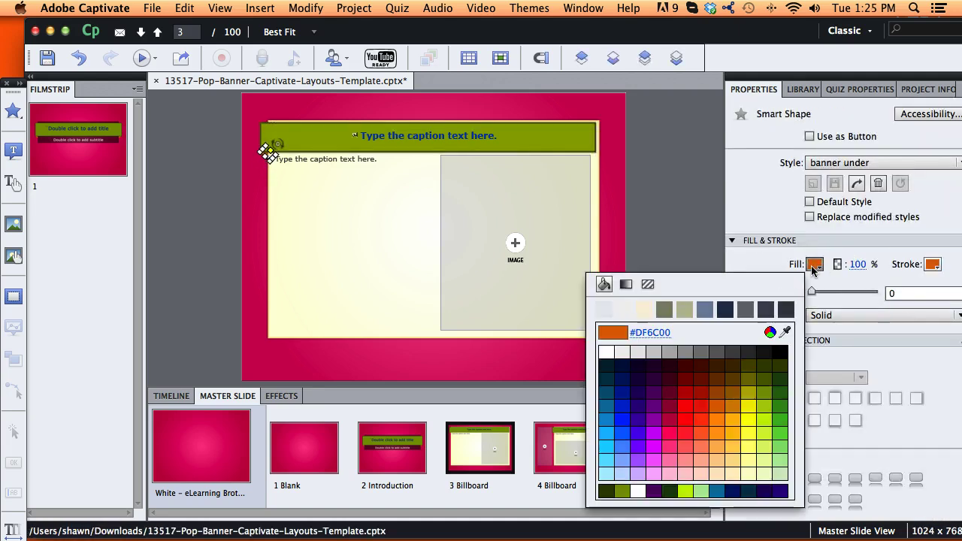
click(767, 371)
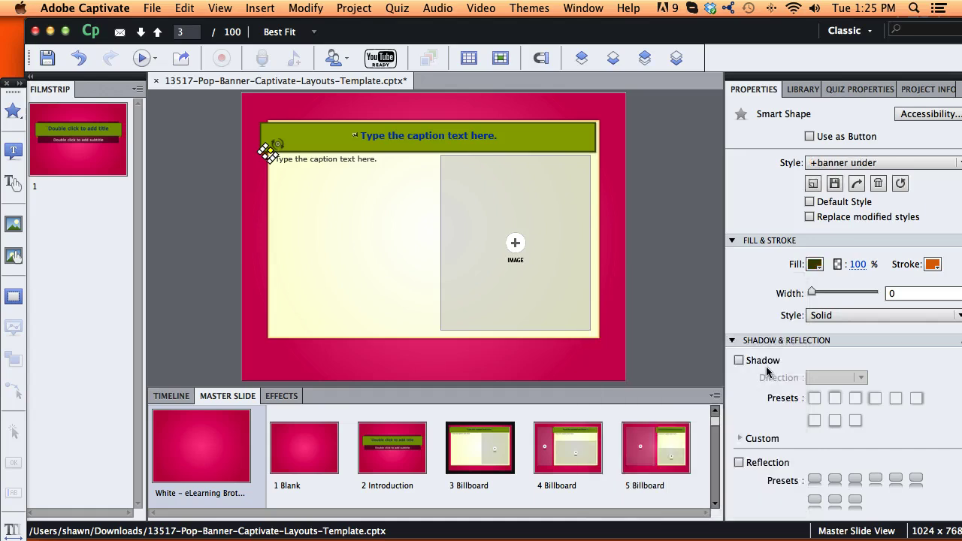
click(834, 184)
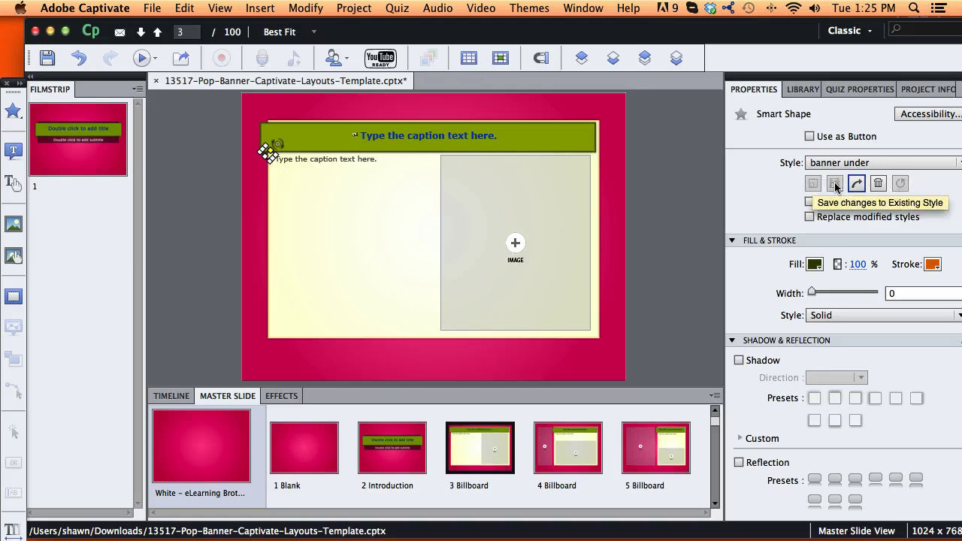
Give the yellow content box a light blue gradient, saved to the Default Smart Shape Style
click(230, 179)
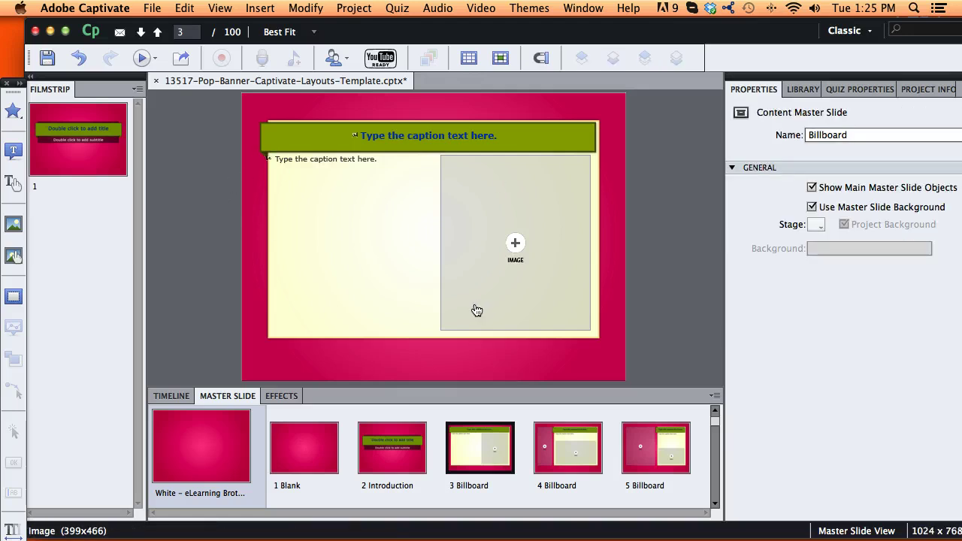
click(417, 343)
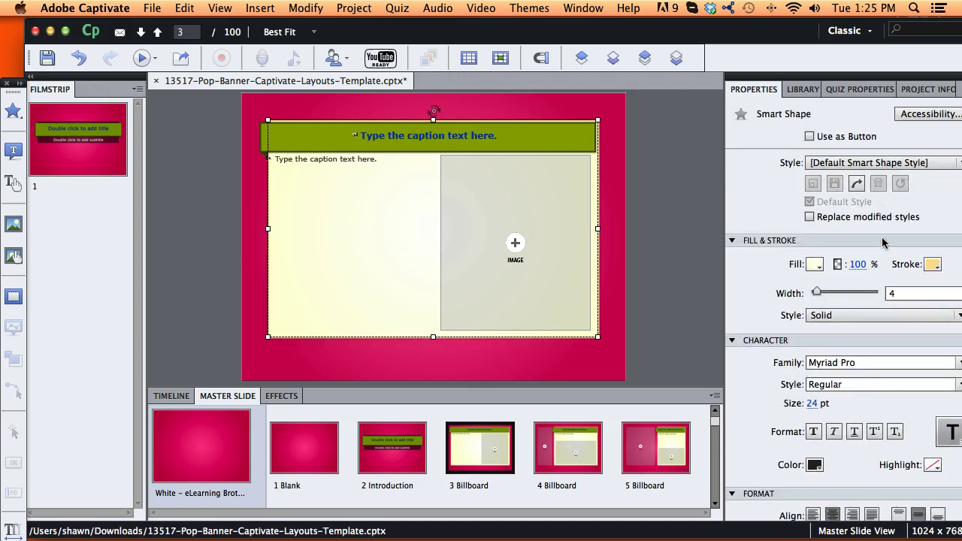
click(815, 264)
click(625, 284)
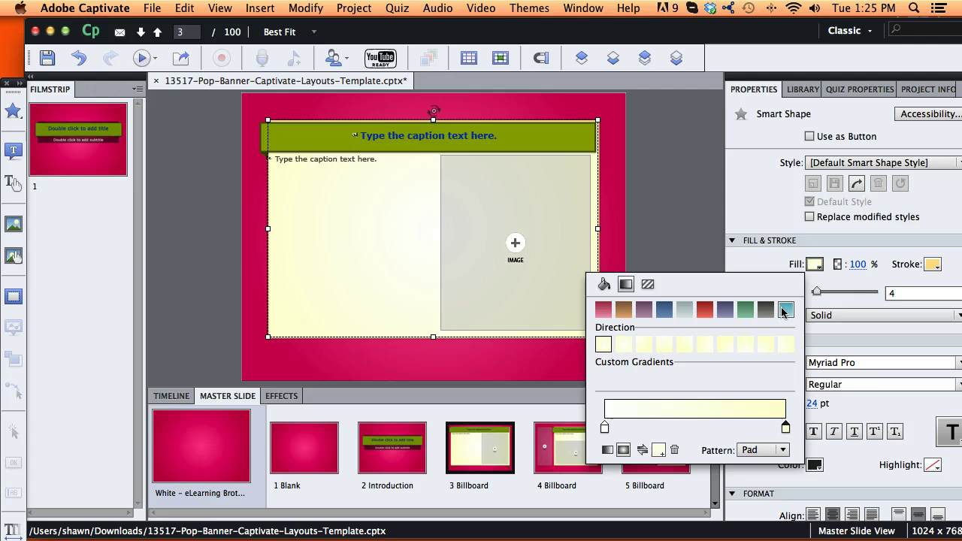
click(784, 311)
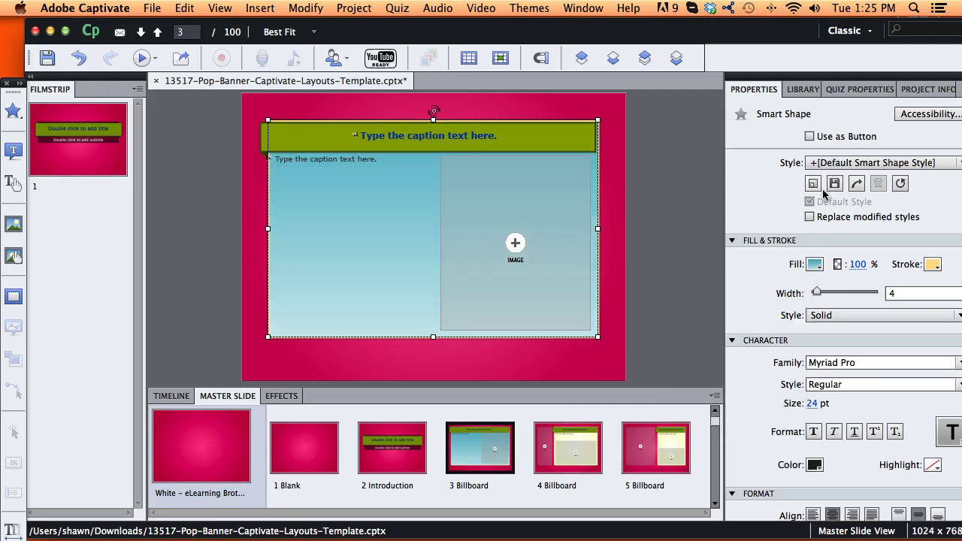
click(784, 204)
click(836, 184)
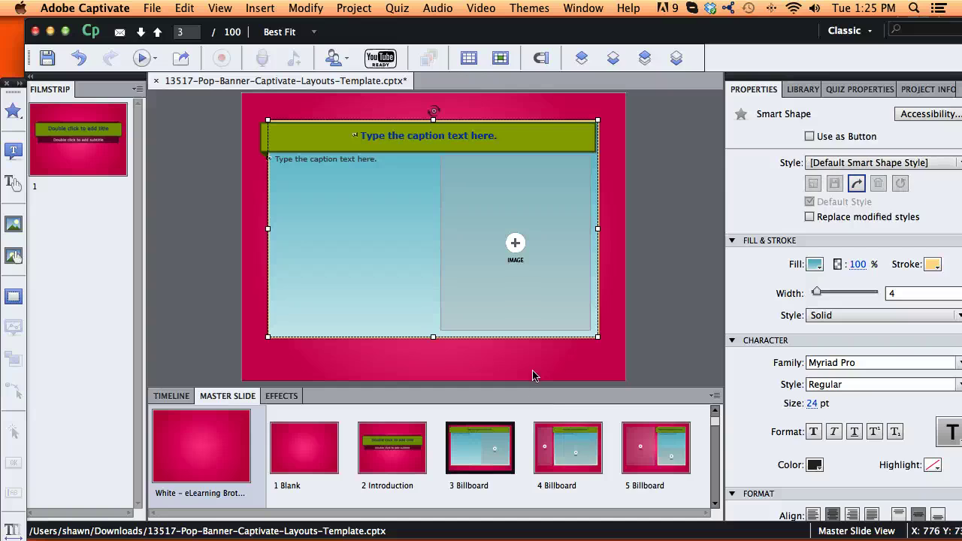
Resize the layouts panel and open the main eLearning Brothers Theme master slide
drag(534, 385, 545, 209)
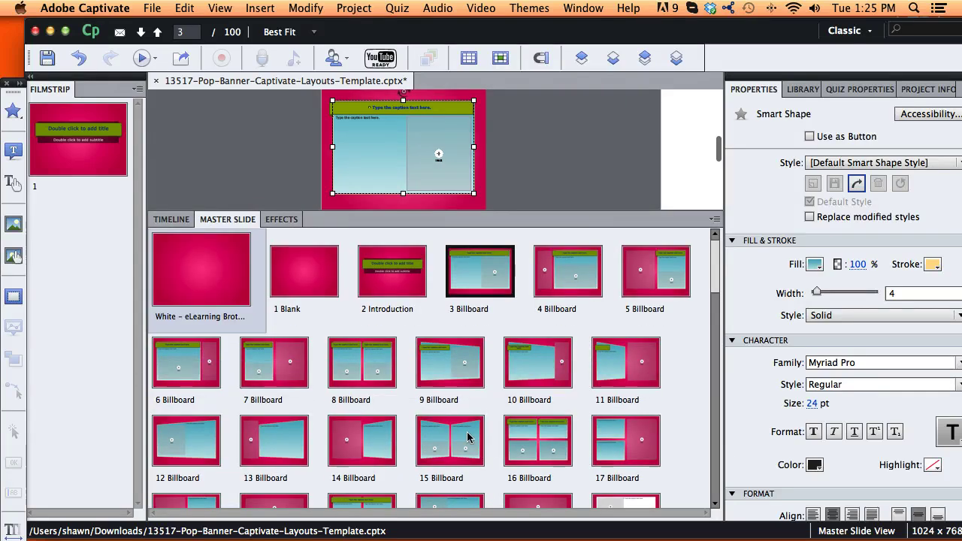
drag(504, 212, 492, 385)
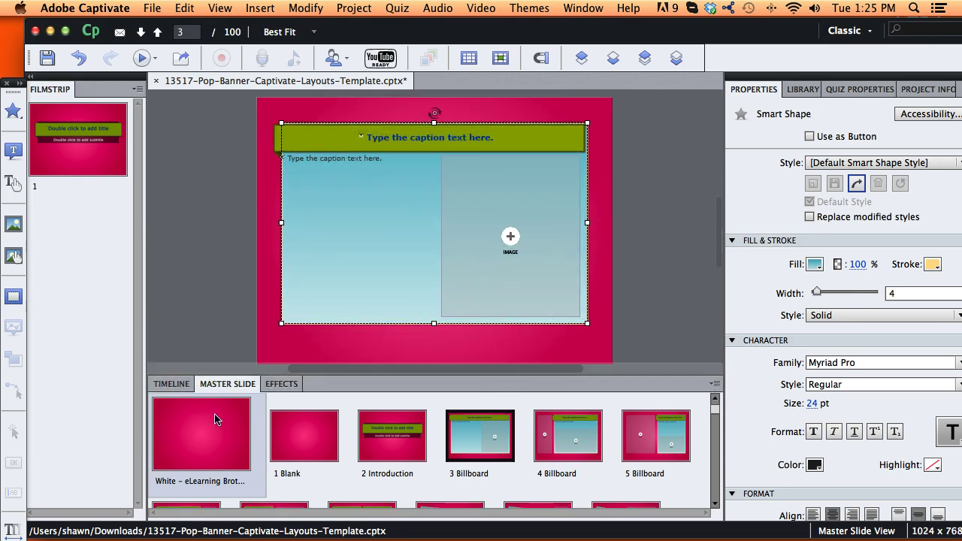
click(205, 437)
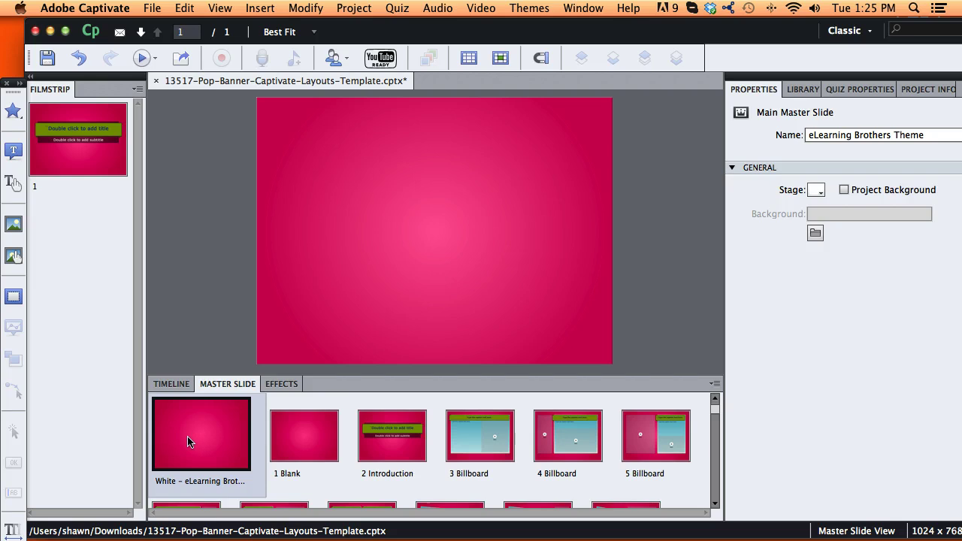
Replace the main master's pink background with a light grey gradient fill
click(497, 174)
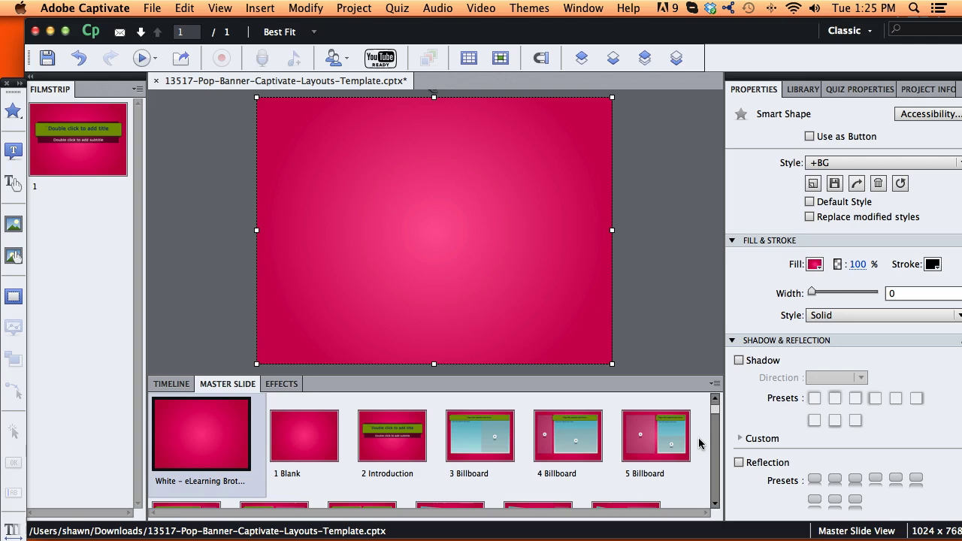
click(816, 265)
click(725, 310)
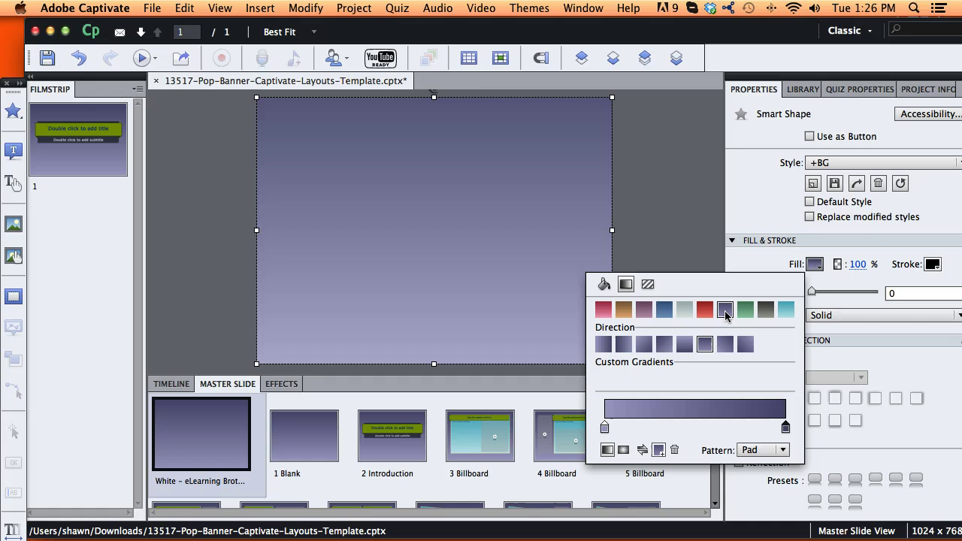
click(685, 310)
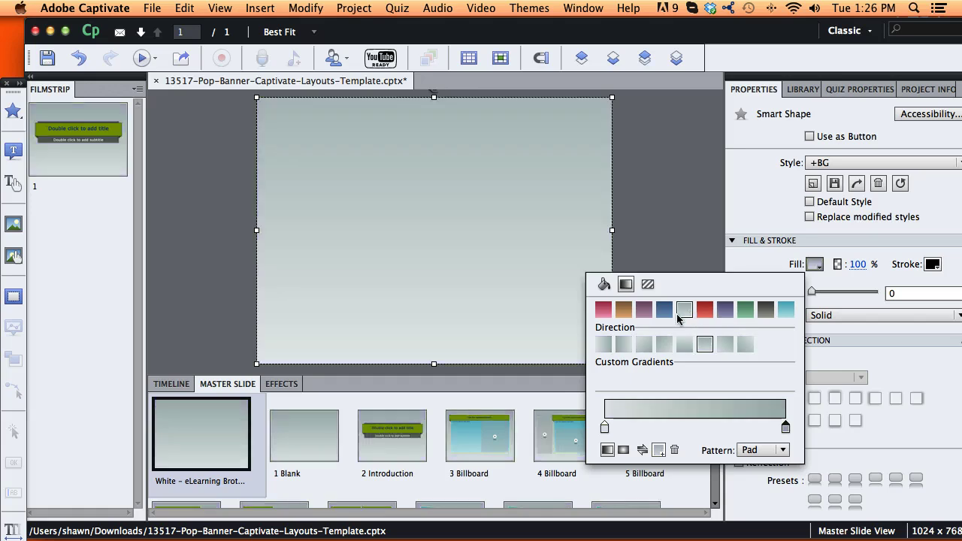
click(197, 161)
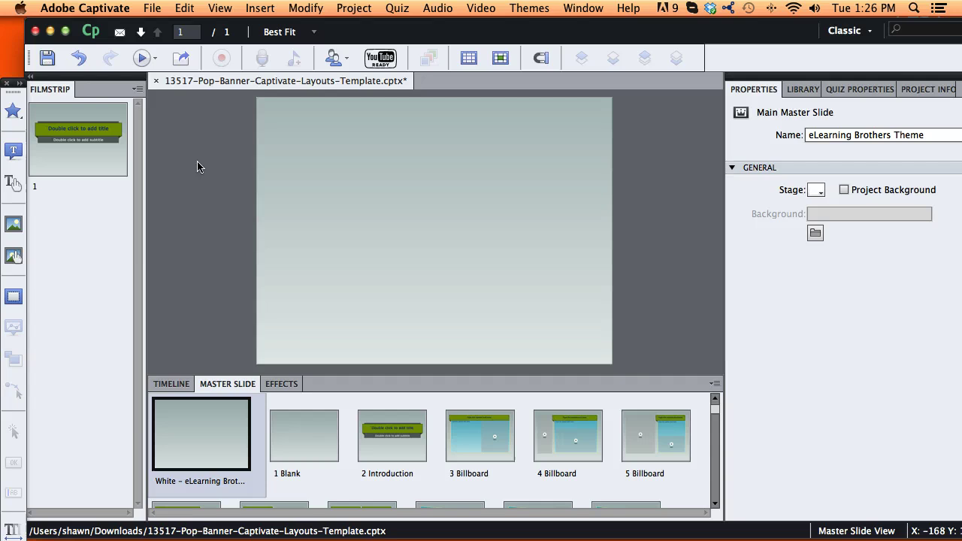
Insert logo_bros.jpg on the main master slide and move it to the bottom-right corner
click(154, 8)
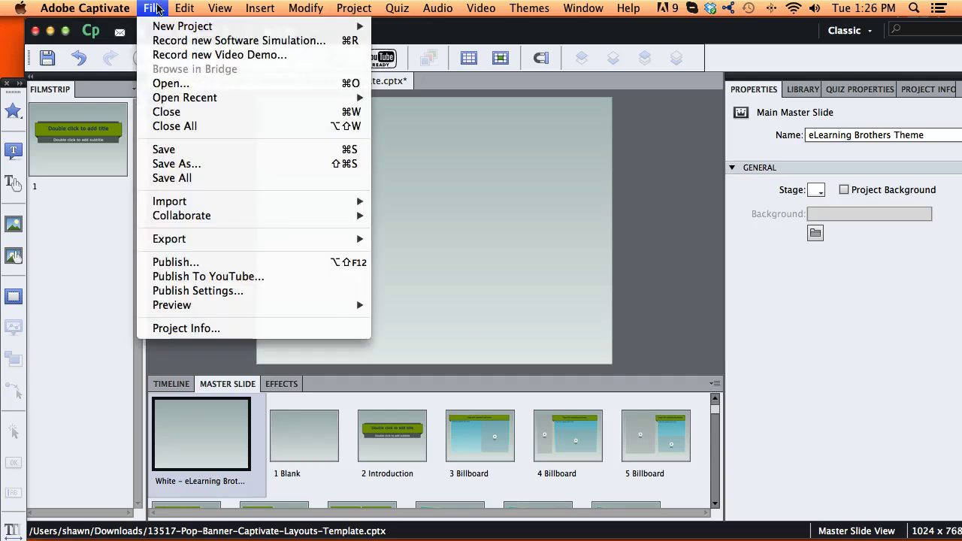
mouse_move(183, 203)
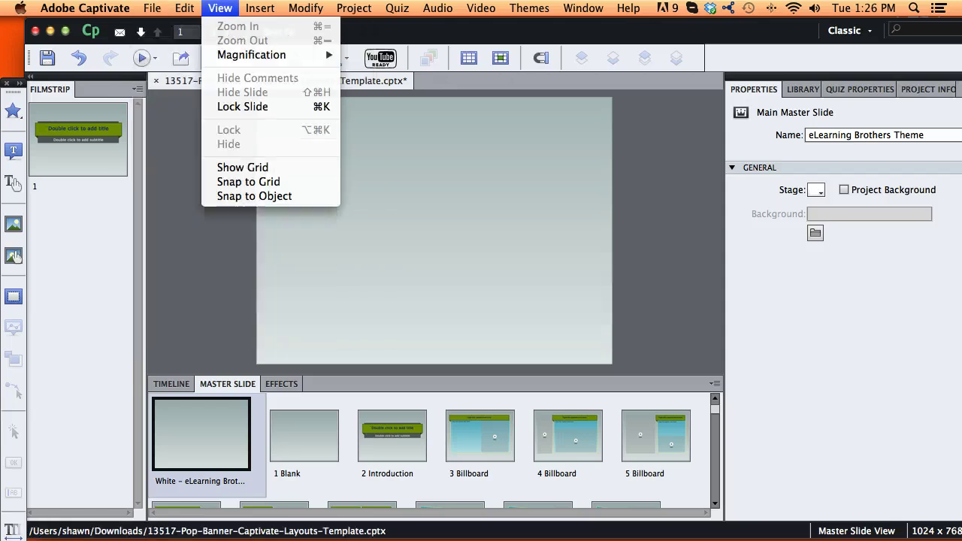
mouse_move(259, 8)
click(275, 252)
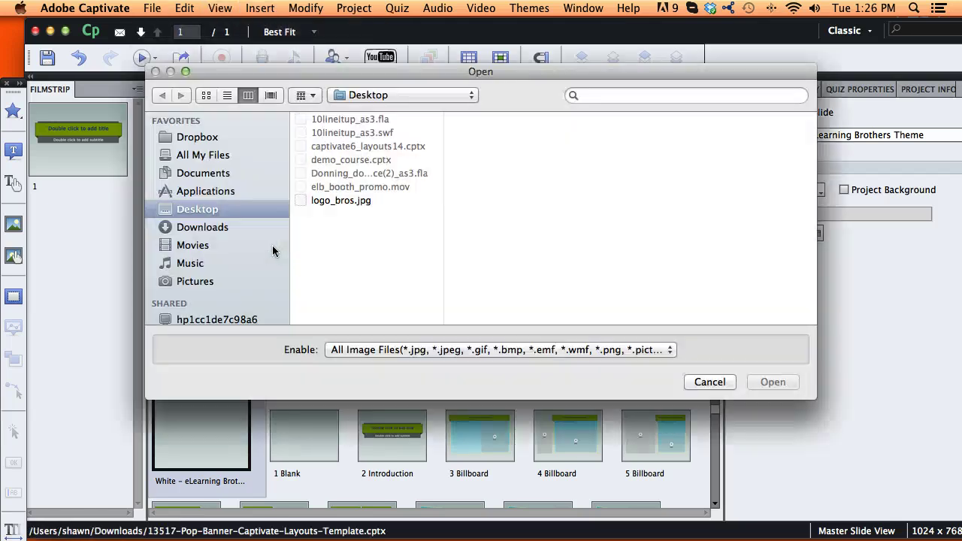
click(339, 201)
click(773, 382)
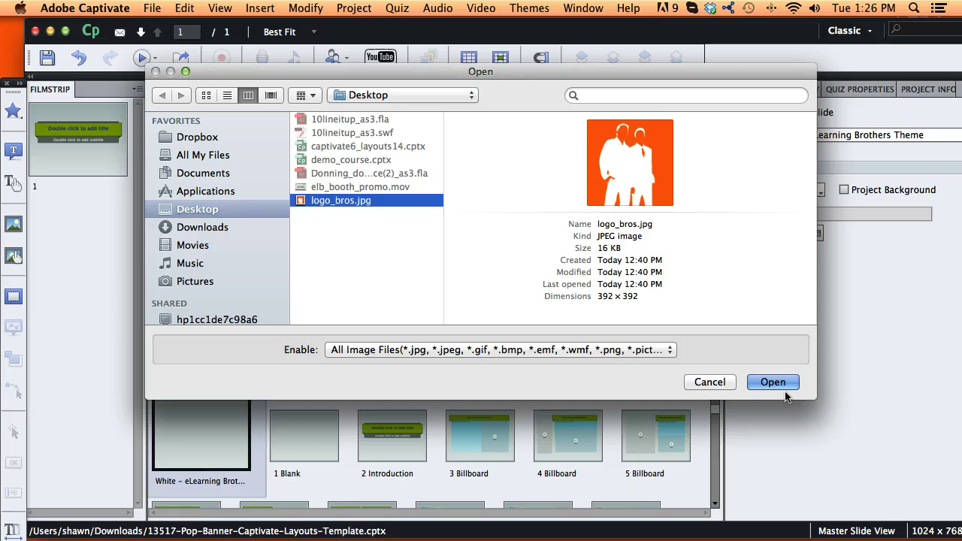
drag(452, 196, 557, 258)
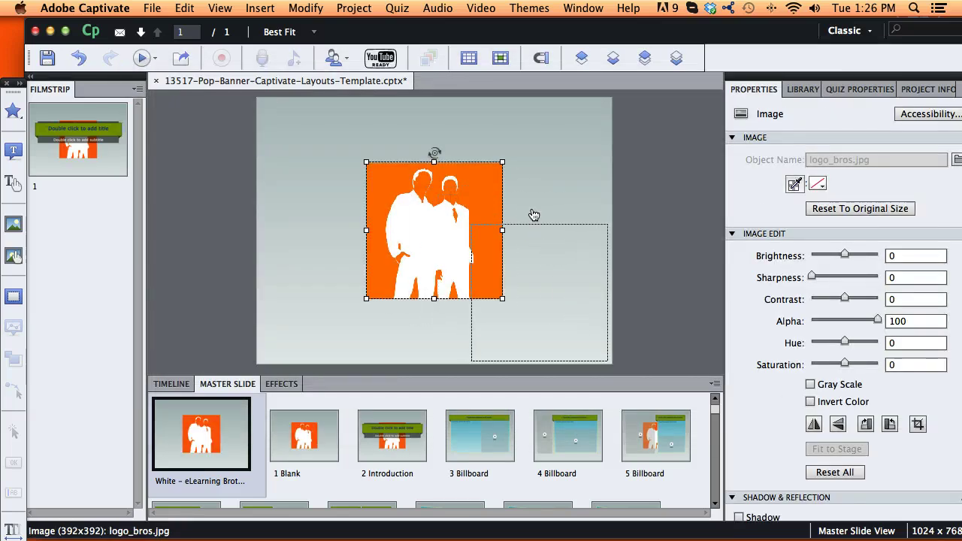
drag(396, 376, 396, 224)
Show the 27 Billboard master layout and enlarge the stage to inspect its captions and logo
scroll(495, 452, down, 1)
scroll(495, 452, down, 4)
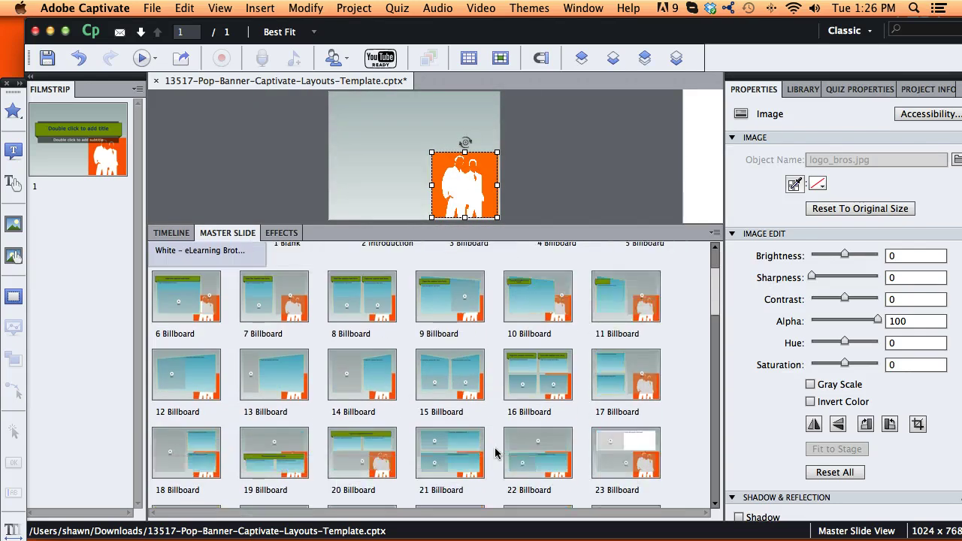
click(470, 389)
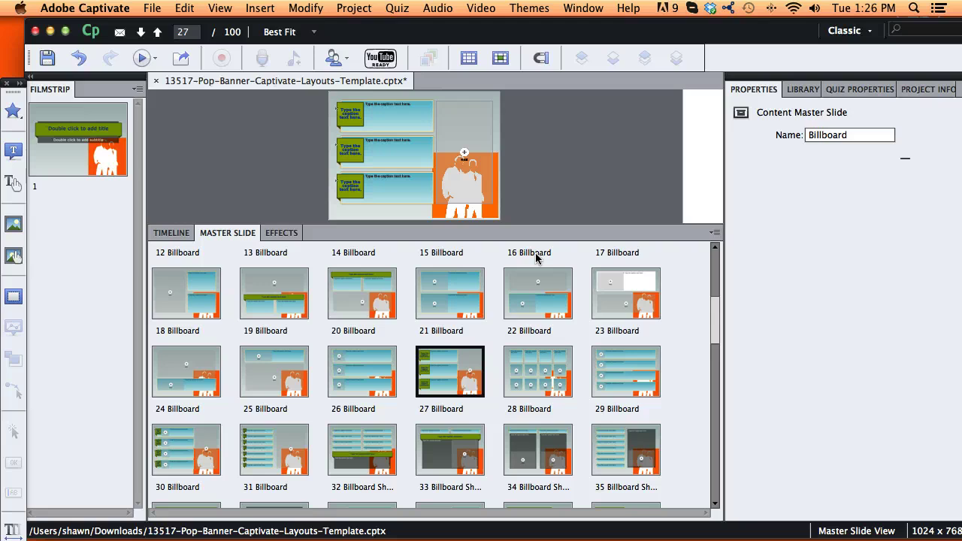
drag(535, 224, 532, 367)
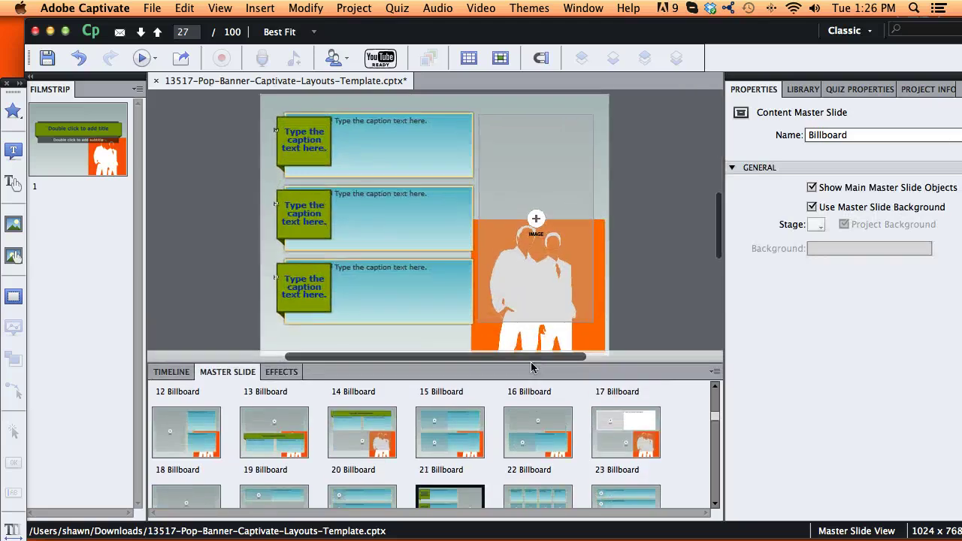